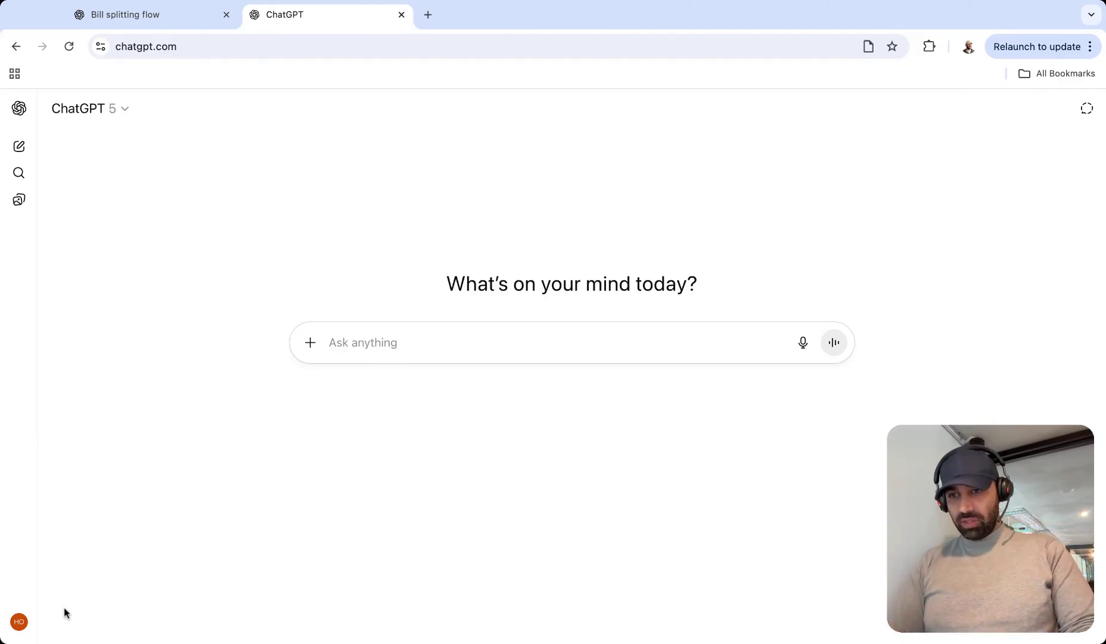
- Confirm the Figma connector is connected under Apps & Connectors, then open the Bill splitting flow chat
{"action": "left_click", "coordinate": [21, 622]}
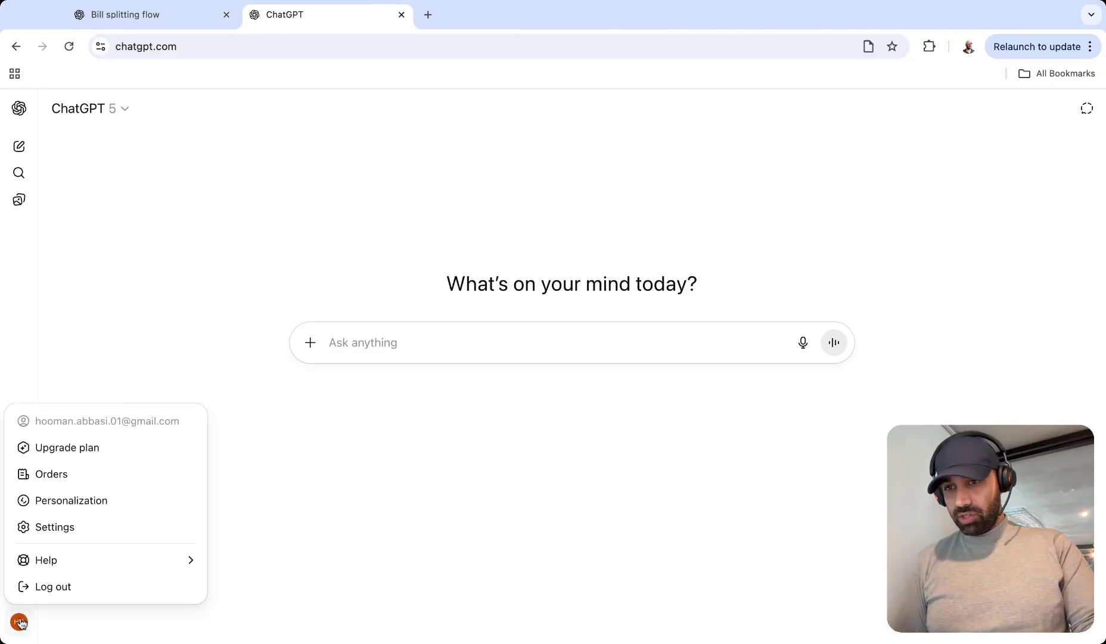
{"action": "left_click", "coordinate": [110, 525]}
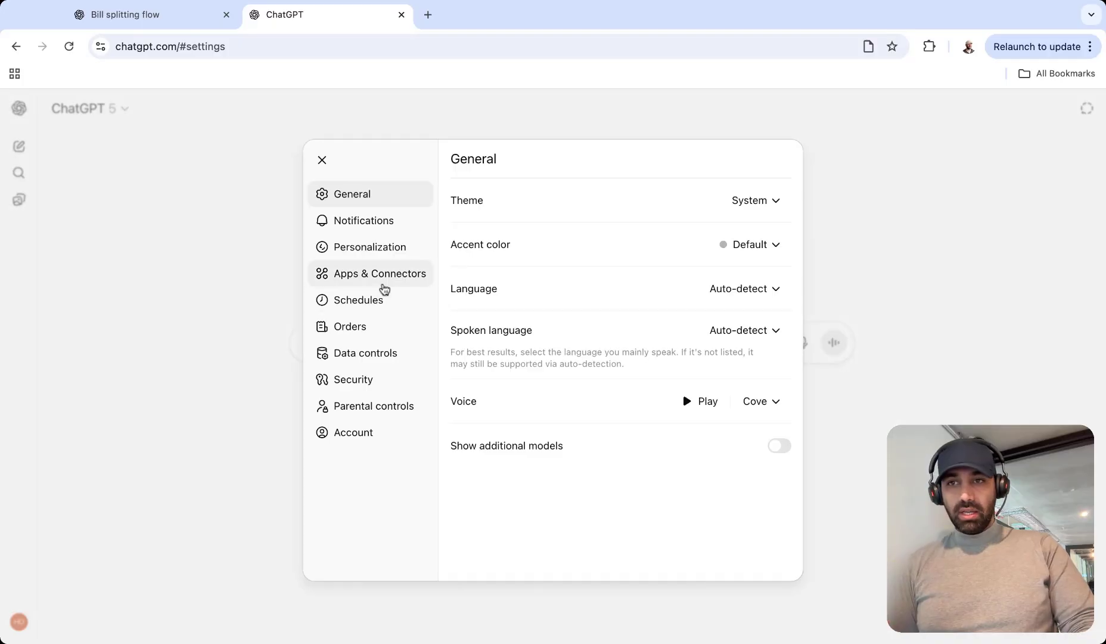
{"action": "left_click", "coordinate": [393, 281]}
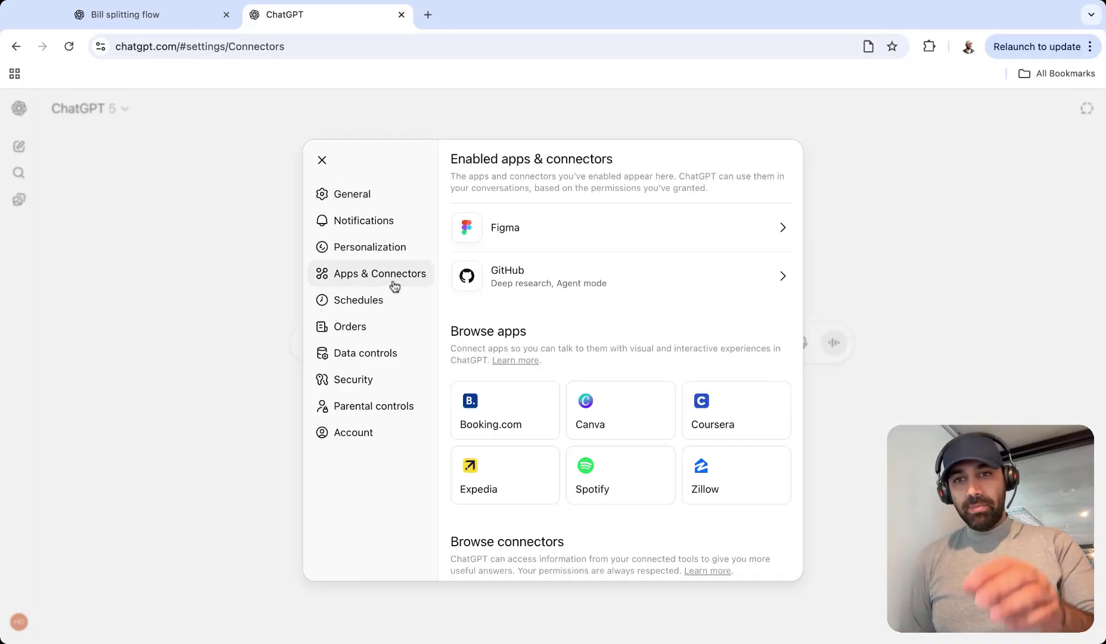
{"action": "left_click", "coordinate": [629, 234]}
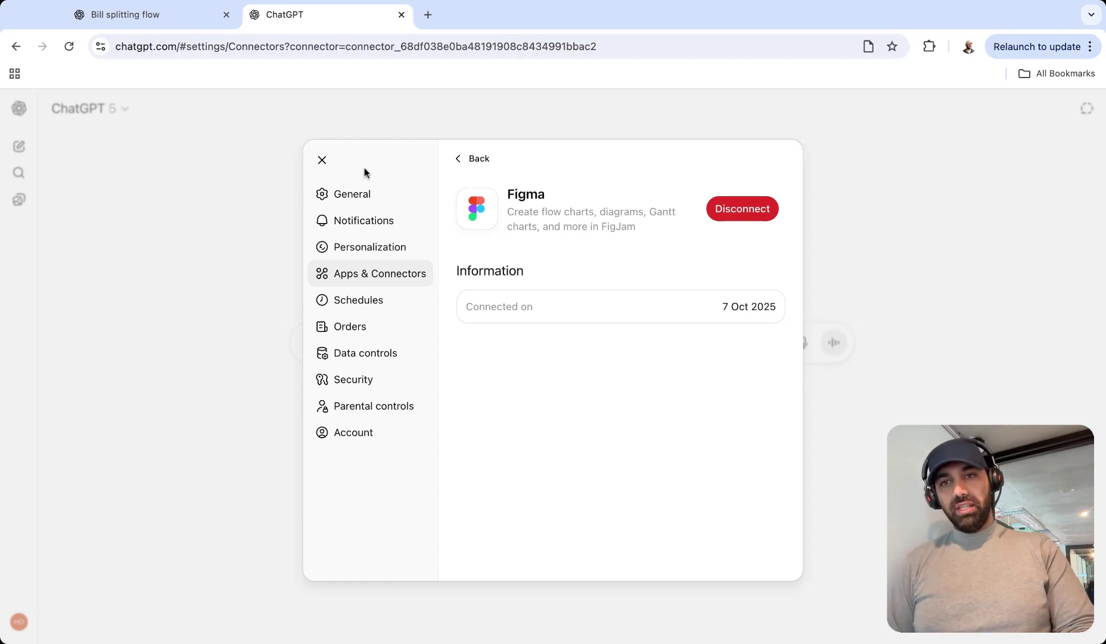
{"action": "left_click", "coordinate": [322, 160]}
{"action": "left_click", "coordinate": [158, 24]}
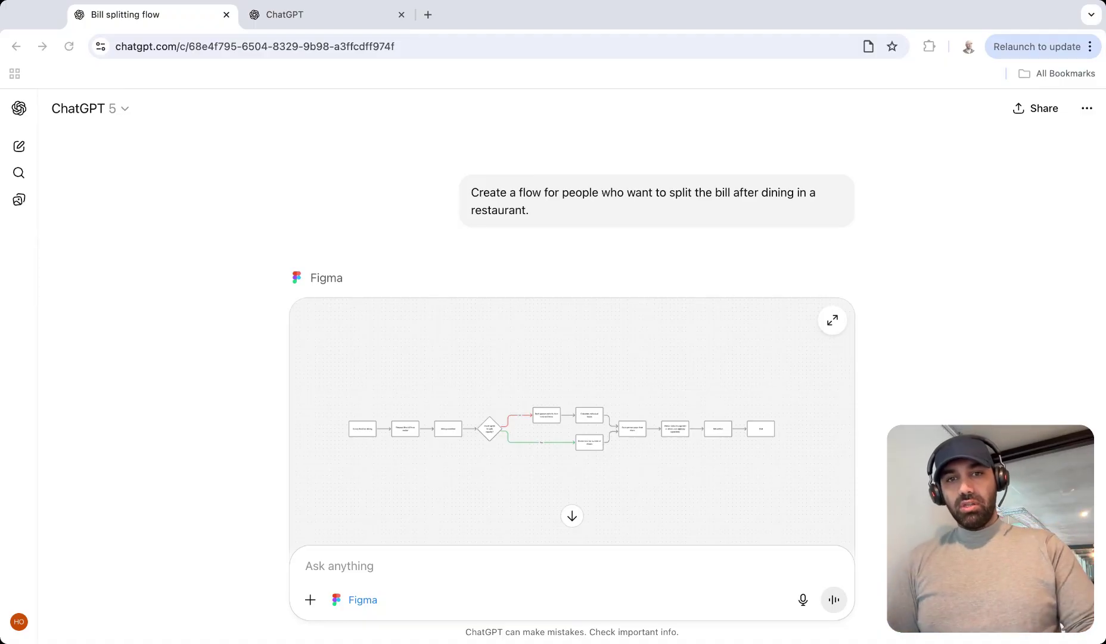
- Pan across the bill-splitting flowchart to its End node, then reach the shape-styling follow-up's coloured flowchart
{"action": "scroll", "coordinate": [862, 266], "scroll_direction": "down", "scroll_amount": 2}
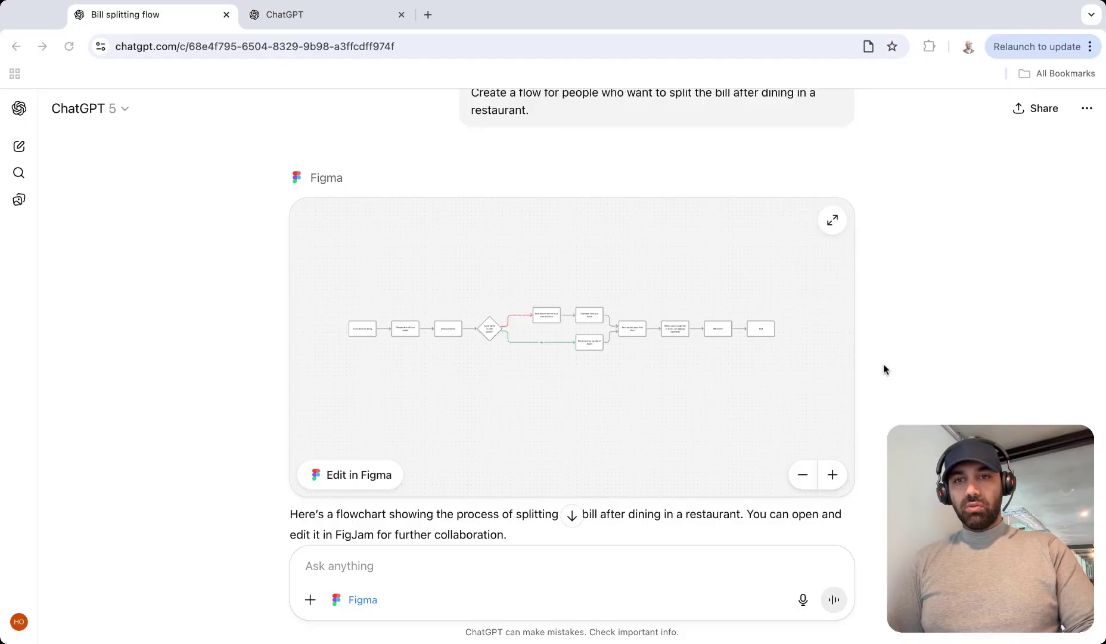
{"action": "scroll", "coordinate": [931, 323], "scroll_direction": "down", "scroll_amount": 1}
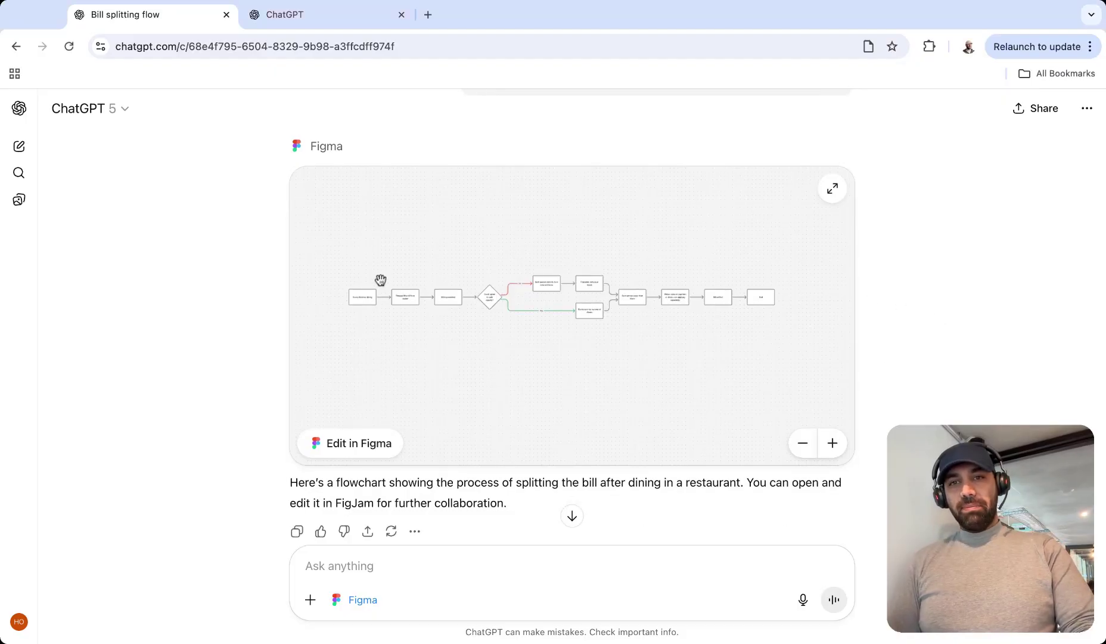
{"action": "scroll", "coordinate": [373, 292], "scroll_direction": "up", "scroll_amount": 5}
{"action": "scroll", "coordinate": [478, 265], "scroll_direction": "left", "scroll_amount": 3}
{"action": "scroll", "coordinate": [537, 340], "scroll_direction": "down", "scroll_amount": 3}
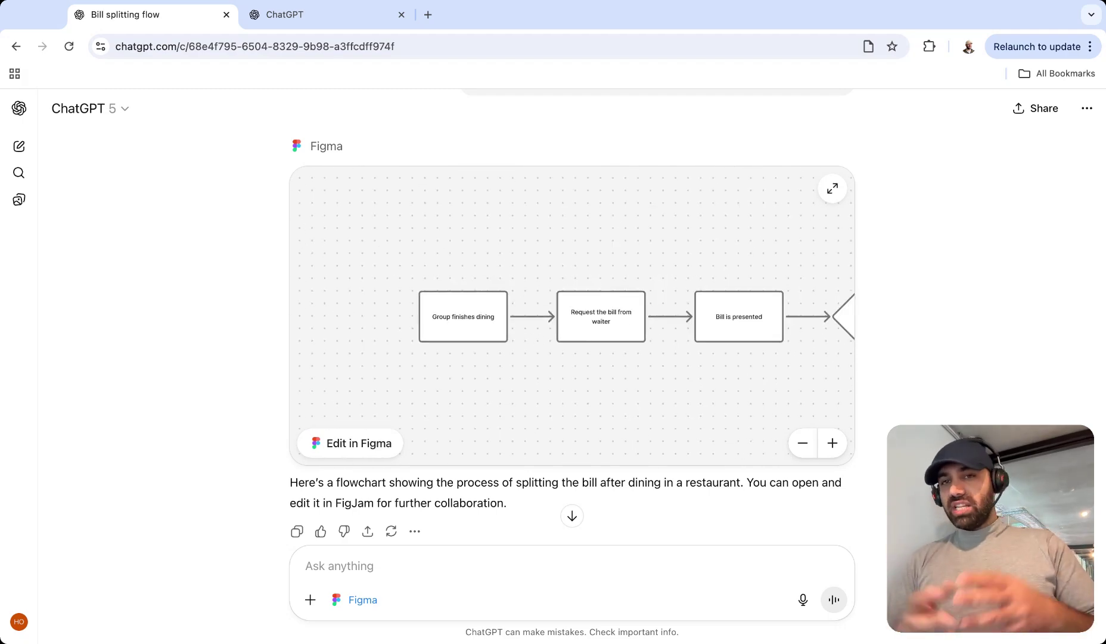
{"action": "scroll", "coordinate": [633, 329], "scroll_direction": "right", "scroll_amount": 10}
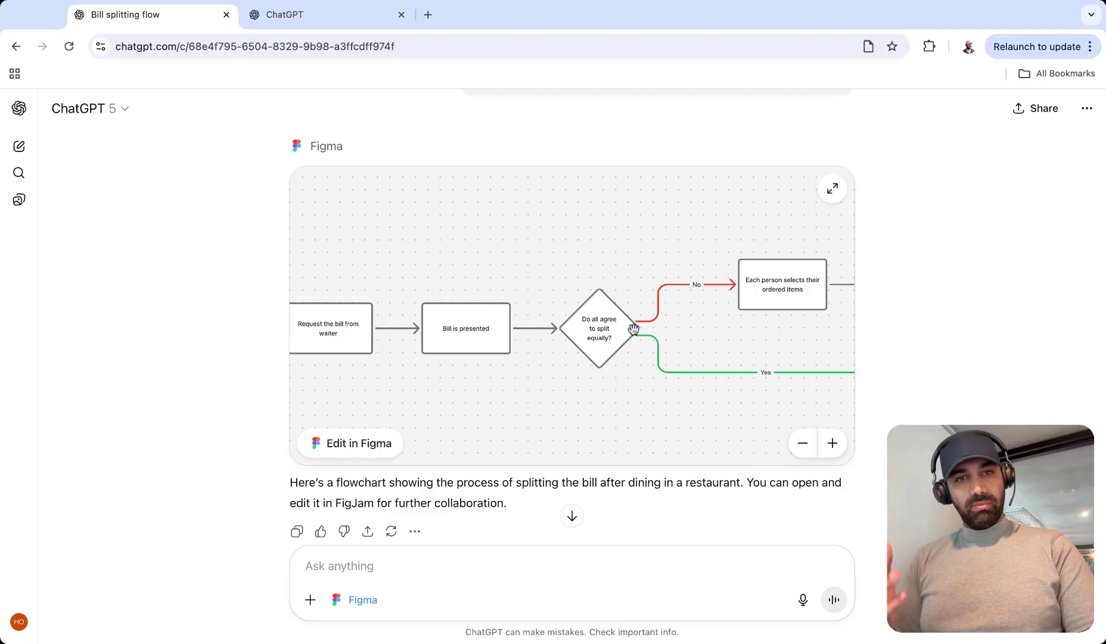
{"action": "scroll", "coordinate": [657, 274], "scroll_direction": "right", "scroll_amount": 9}
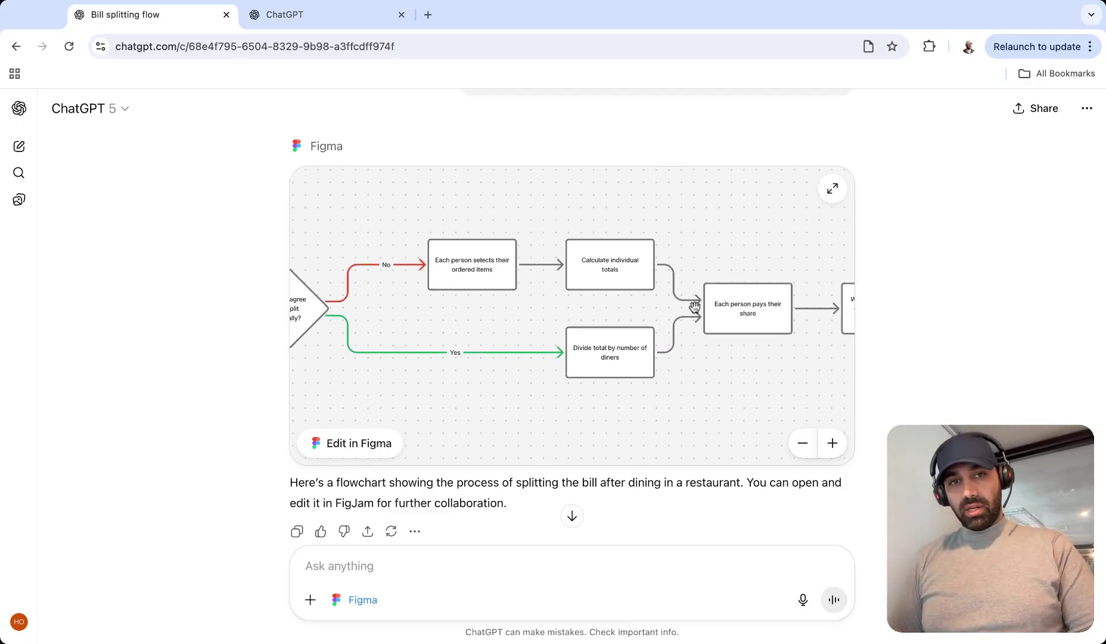
{"action": "scroll", "coordinate": [695, 307], "scroll_direction": "right", "scroll_amount": 4}
{"action": "scroll", "coordinate": [695, 307], "scroll_direction": "right", "scroll_amount": 5}
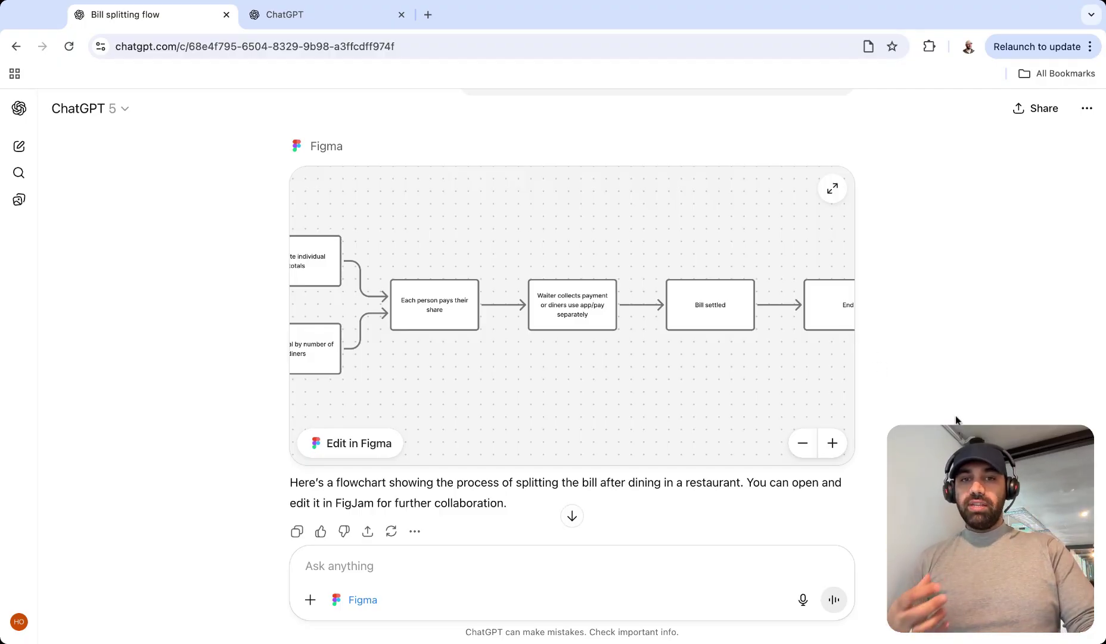
{"action": "scroll", "coordinate": [957, 423], "scroll_direction": "down", "scroll_amount": 10}
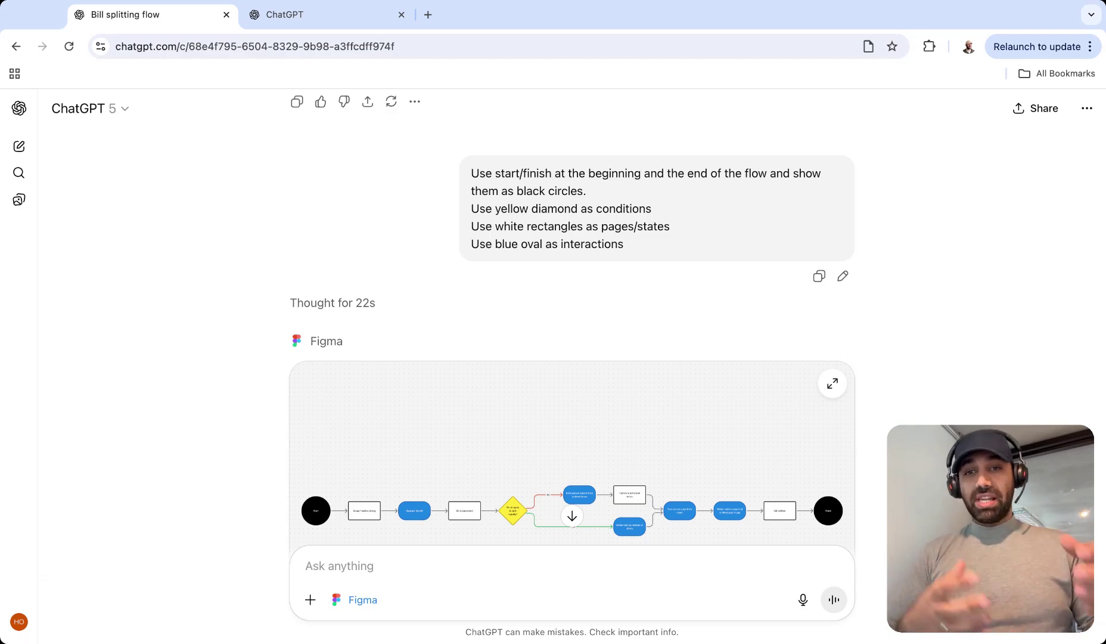
- Inspect the coloured bill-splitting flowchart node by node, then scroll to the Kiosk sketches userflow
{"action": "scroll", "coordinate": [862, 368], "scroll_direction": "down", "scroll_amount": 3}
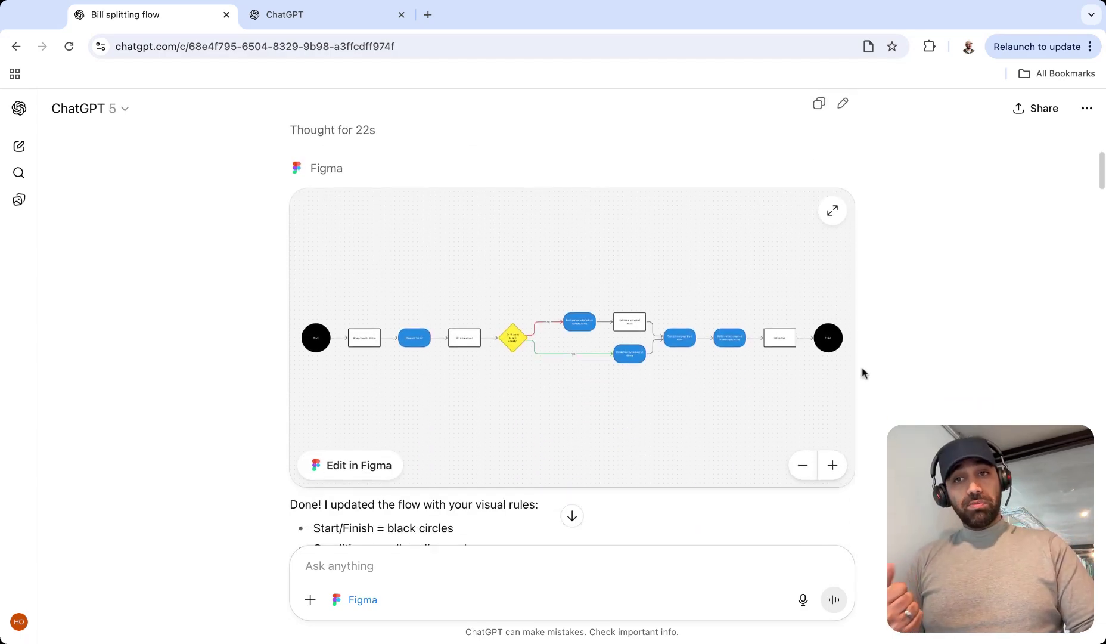
{"action": "scroll", "coordinate": [343, 334], "scroll_direction": "up", "scroll_amount": 10}
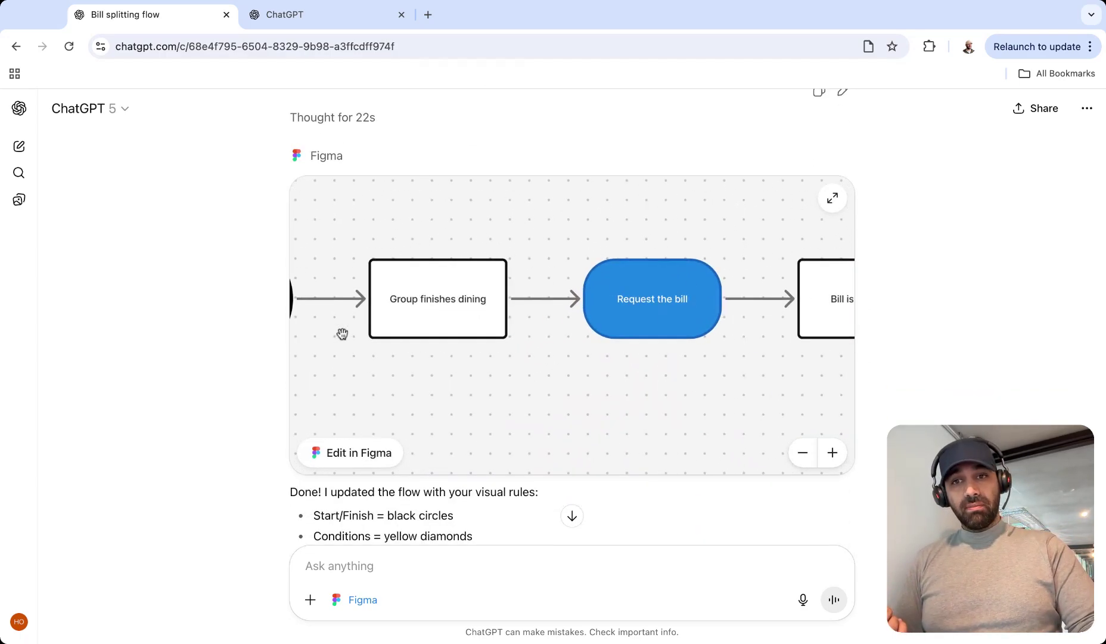
{"action": "scroll", "coordinate": [343, 334], "scroll_direction": "left", "scroll_amount": 5}
{"action": "scroll", "coordinate": [343, 330], "scroll_direction": "right", "scroll_amount": 7}
{"action": "scroll", "coordinate": [608, 312], "scroll_direction": "right", "scroll_amount": 10}
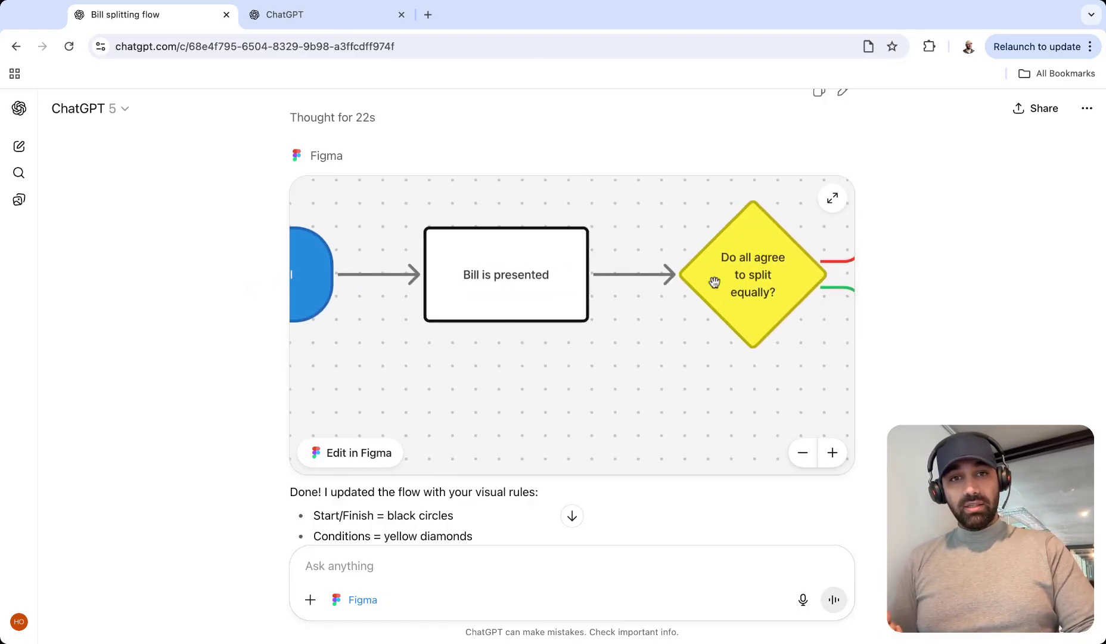
{"action": "scroll", "coordinate": [723, 328], "scroll_direction": "right", "scroll_amount": 10}
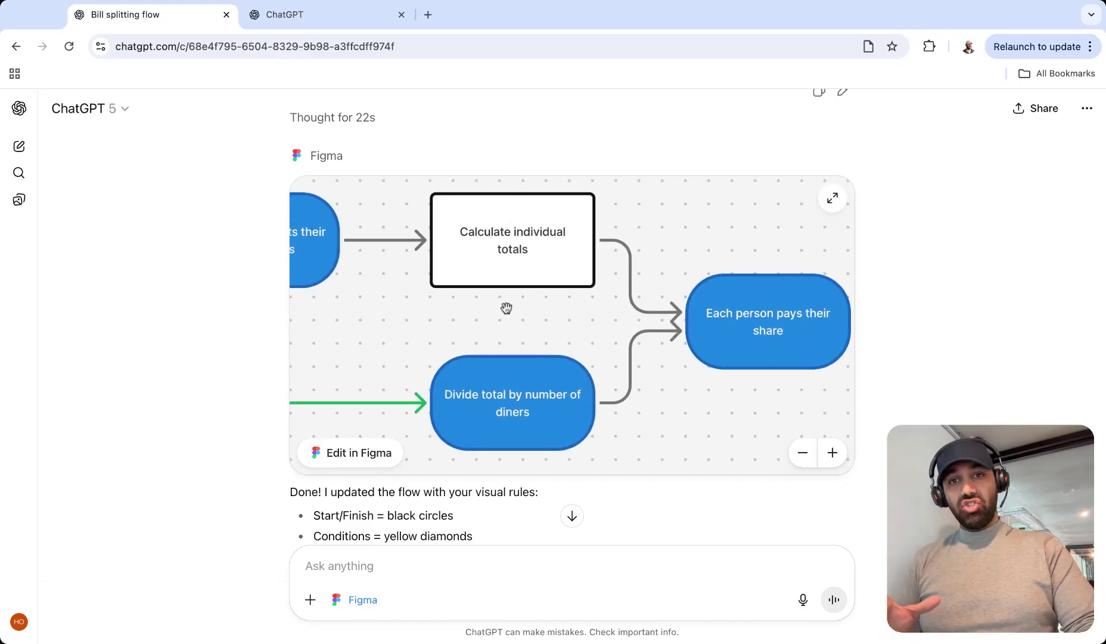
{"action": "scroll", "coordinate": [574, 297], "scroll_direction": "down", "scroll_amount": 10}
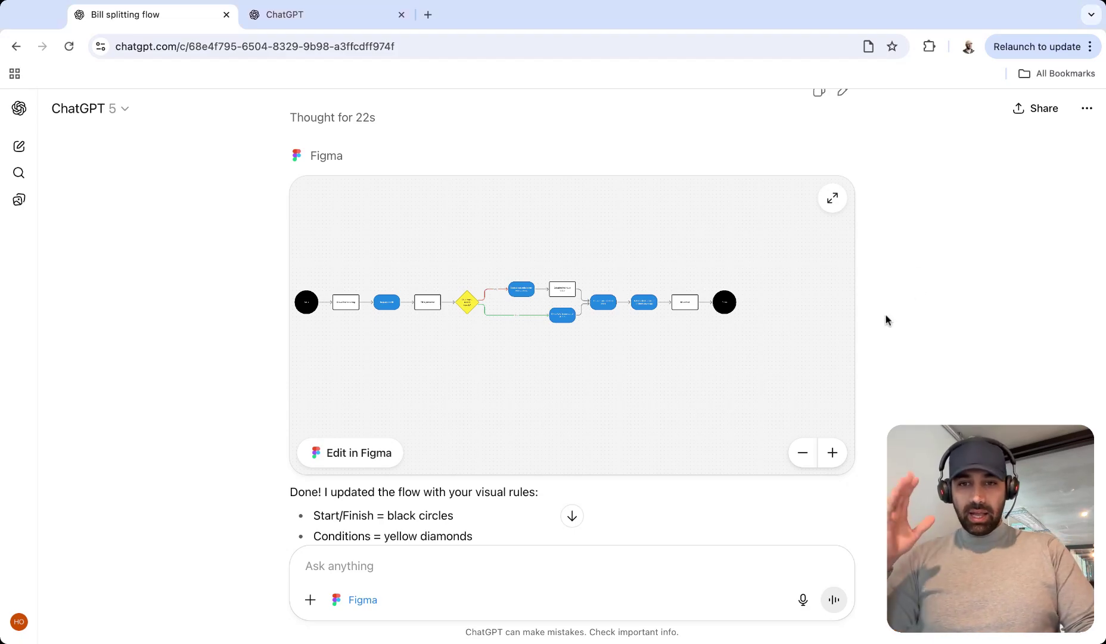
{"action": "scroll", "coordinate": [886, 320], "scroll_direction": "down", "scroll_amount": 3}
{"action": "scroll", "coordinate": [887, 320], "scroll_direction": "down", "scroll_amount": 10}
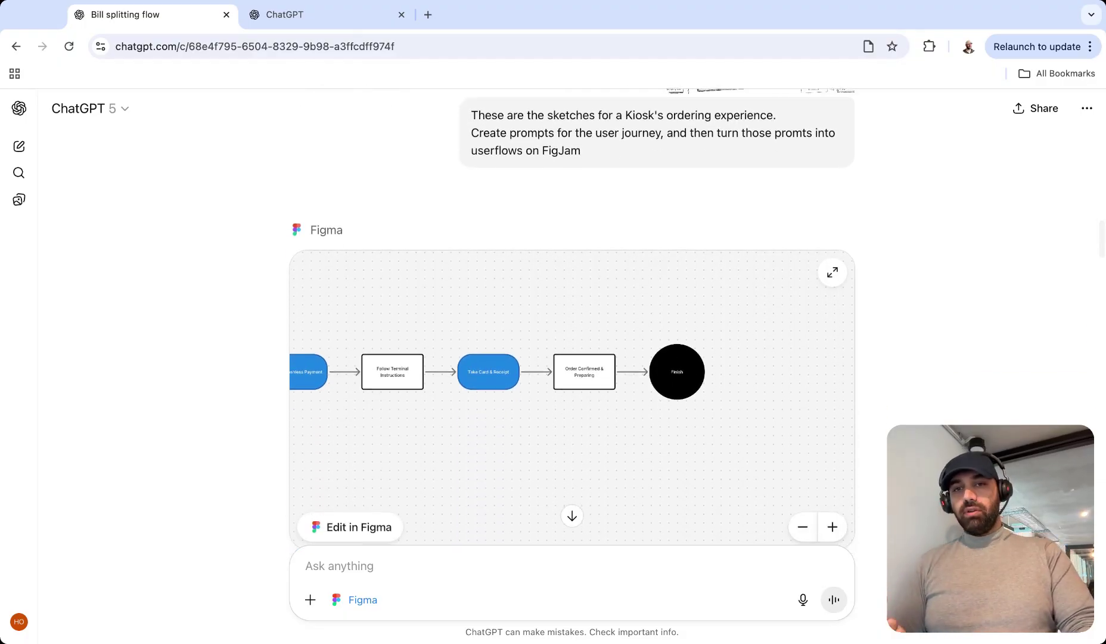
- Zoom in on the kiosk userflow's Start, Splash Screen (Dine In/Take Away) and Select Language nodes
{"action": "scroll", "coordinate": [647, 405], "scroll_direction": "down", "scroll_amount": 3}
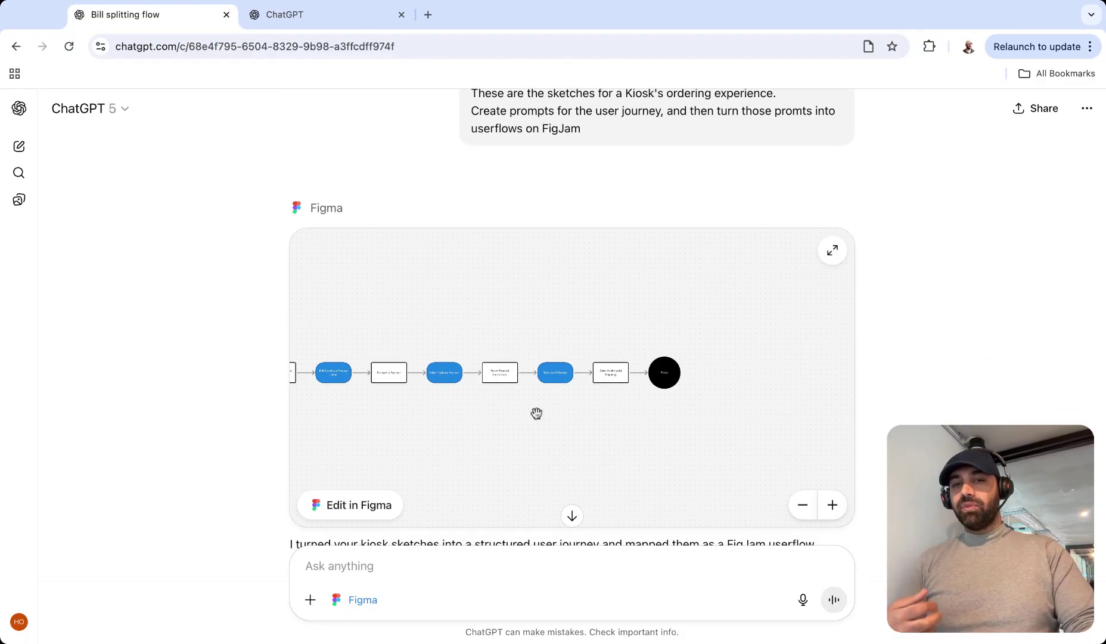
{"action": "scroll", "coordinate": [537, 413], "scroll_direction": "left", "scroll_amount": 5}
{"action": "scroll", "coordinate": [427, 425], "scroll_direction": "left", "scroll_amount": 5}
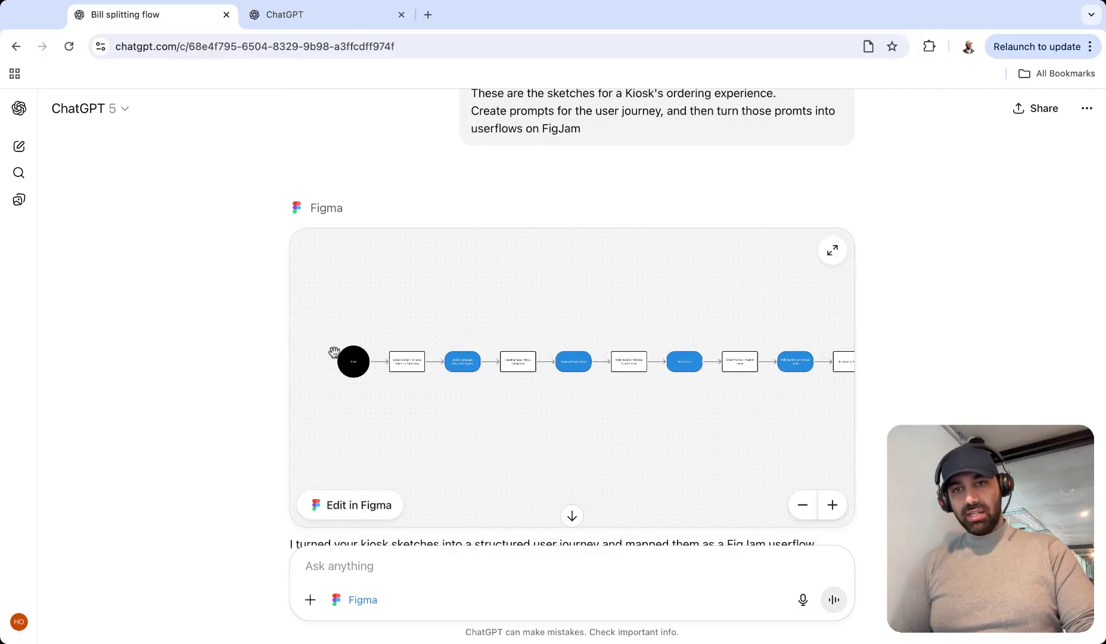
{"action": "scroll", "coordinate": [363, 370], "scroll_direction": "up", "scroll_amount": 5}
{"action": "scroll", "coordinate": [364, 370], "scroll_direction": "up", "scroll_amount": 3}
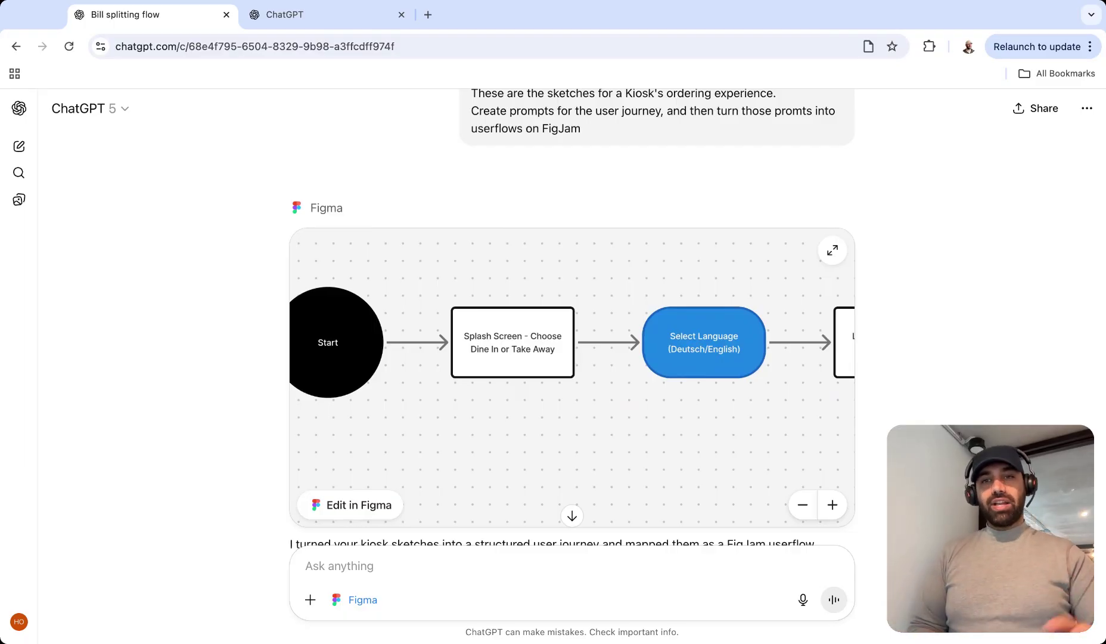
- Read the meal customization interactions, conditions and edge cases down to the new Meal Customization diagram
{"action": "scroll", "coordinate": [905, 399], "scroll_direction": "down", "scroll_amount": 7}
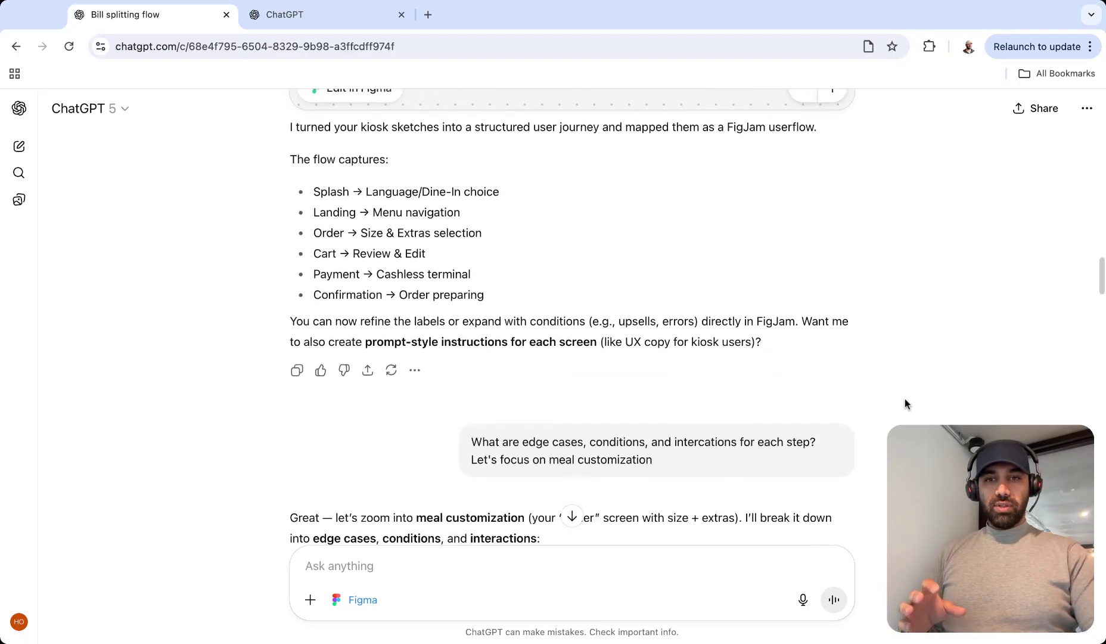
{"action": "scroll", "coordinate": [905, 403], "scroll_direction": "down", "scroll_amount": 3}
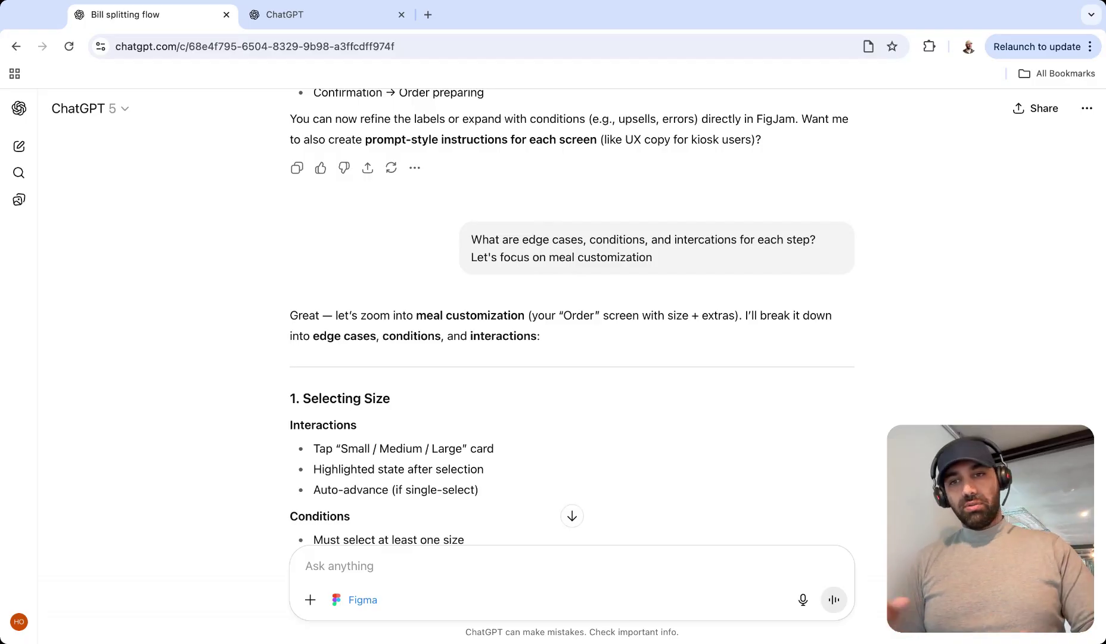
{"action": "scroll", "coordinate": [572, 316], "scroll_direction": "down", "scroll_amount": 5}
{"action": "scroll", "coordinate": [572, 316], "scroll_direction": "down", "scroll_amount": 1}
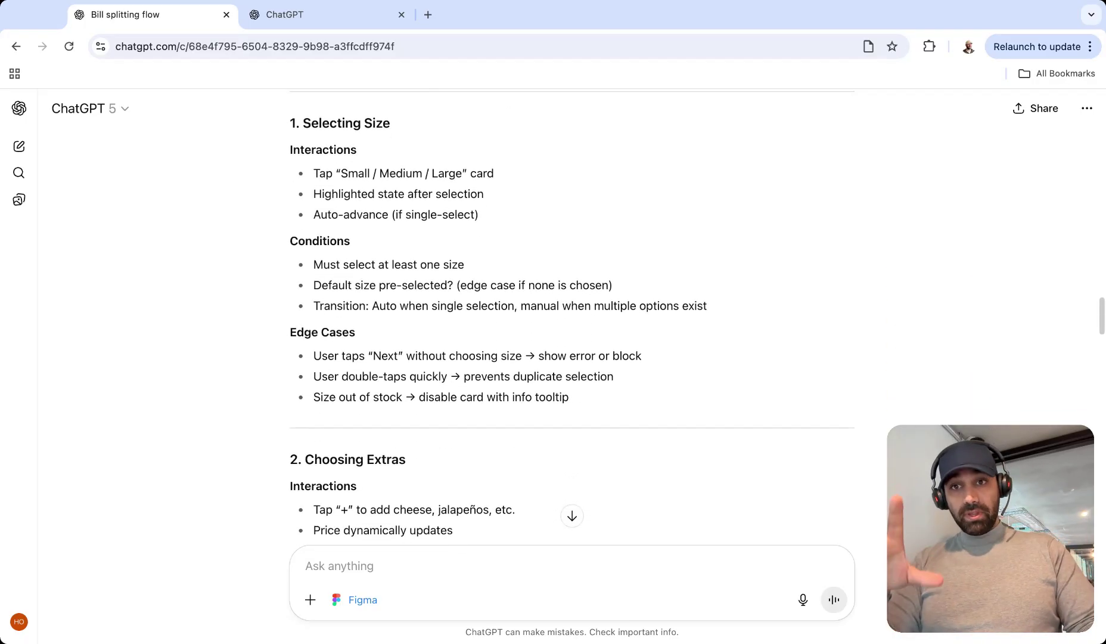
{"action": "scroll", "coordinate": [573, 316], "scroll_direction": "down", "scroll_amount": 15}
{"action": "scroll", "coordinate": [572, 316], "scroll_direction": "down", "scroll_amount": 9}
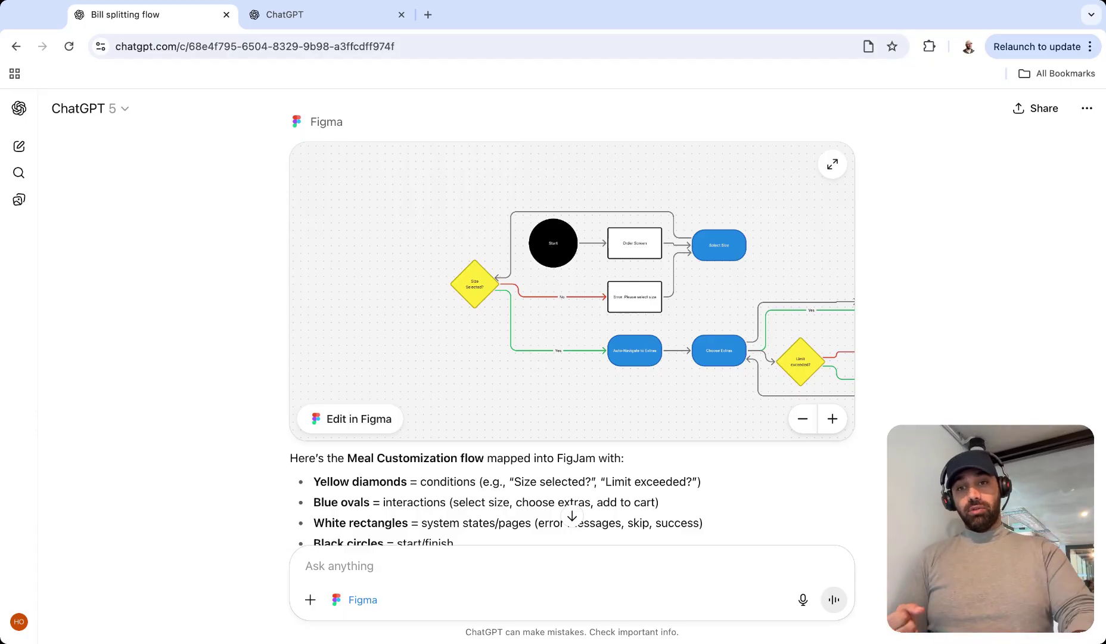
- Move from the Meal Customization diagram to the seven-step Order customization prompt
{"action": "scroll", "coordinate": [911, 410], "scroll_direction": "up", "scroll_amount": 10}
{"action": "scroll", "coordinate": [912, 410], "scroll_direction": "down", "scroll_amount": 2}
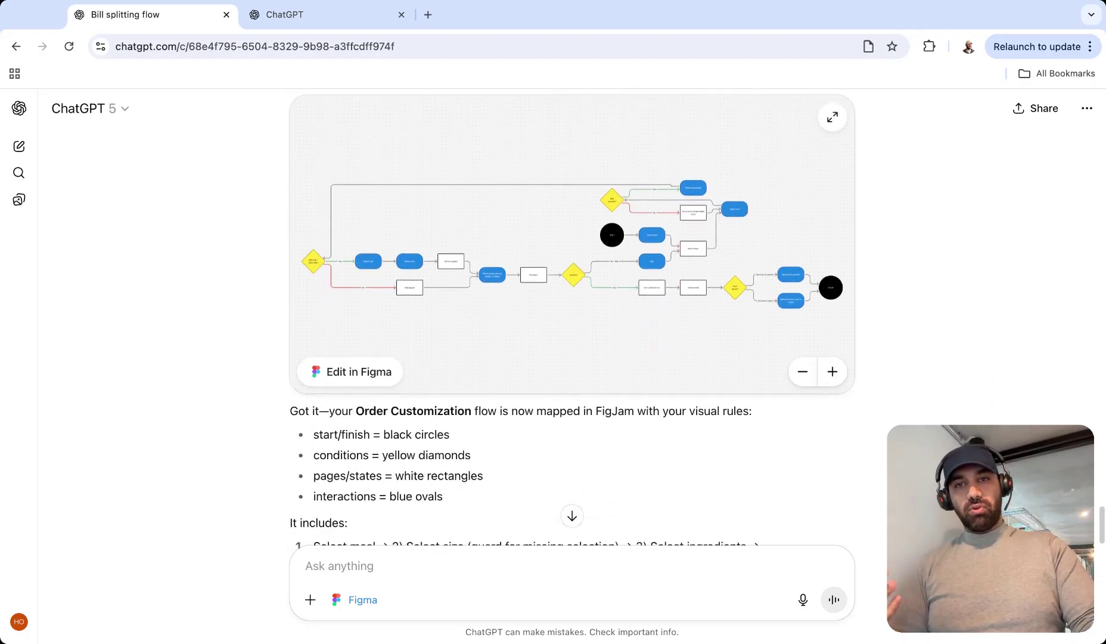
- Scroll to the Order Customization FigJam diagram and its shape-rule legend with white-rectangle pages
{"action": "scroll", "coordinate": [412, 171], "scroll_direction": "down", "scroll_amount": 2}
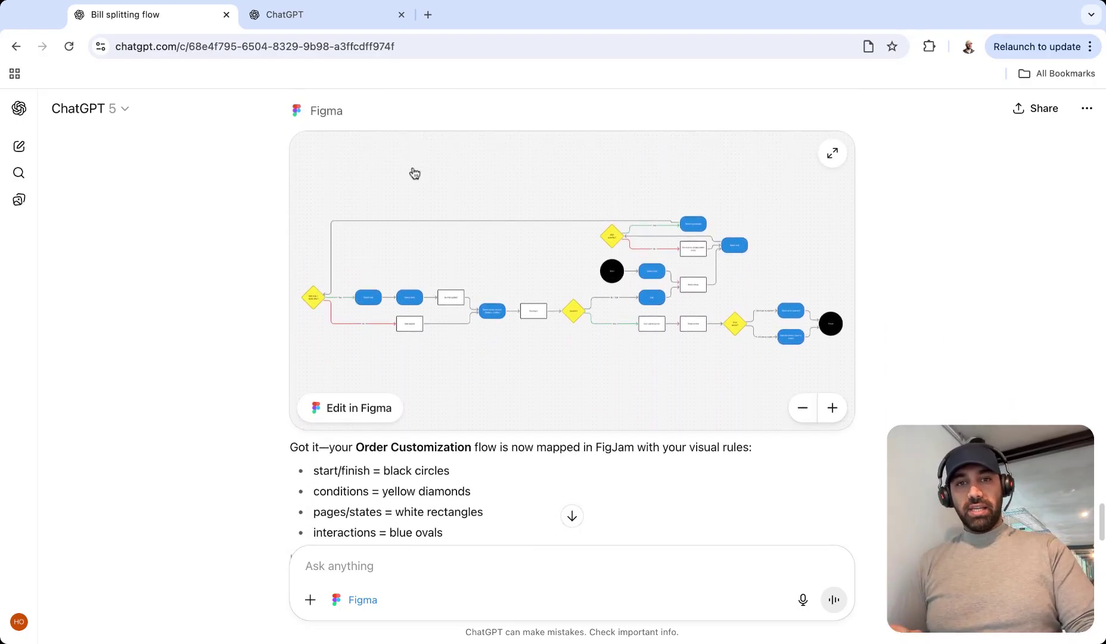